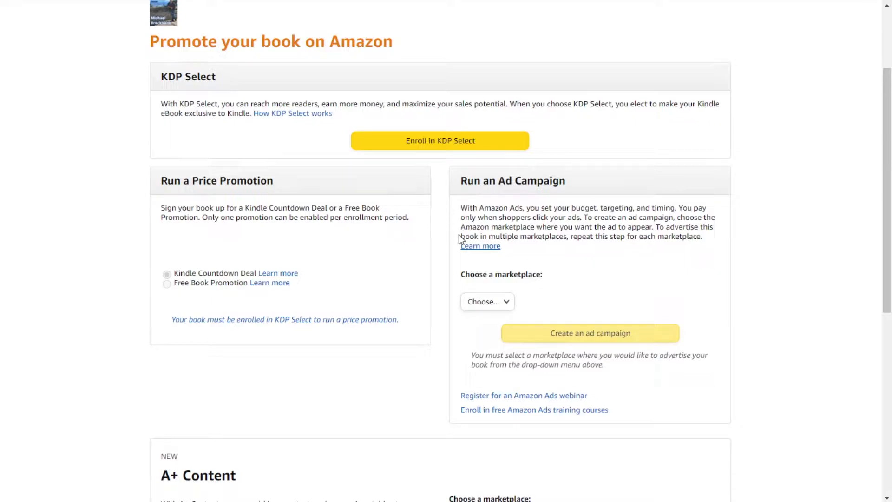
- Create an ad campaign for the book on the Amazon.com marketplace, using the Lockscreen Ads campaign type
left_click(509, 305)
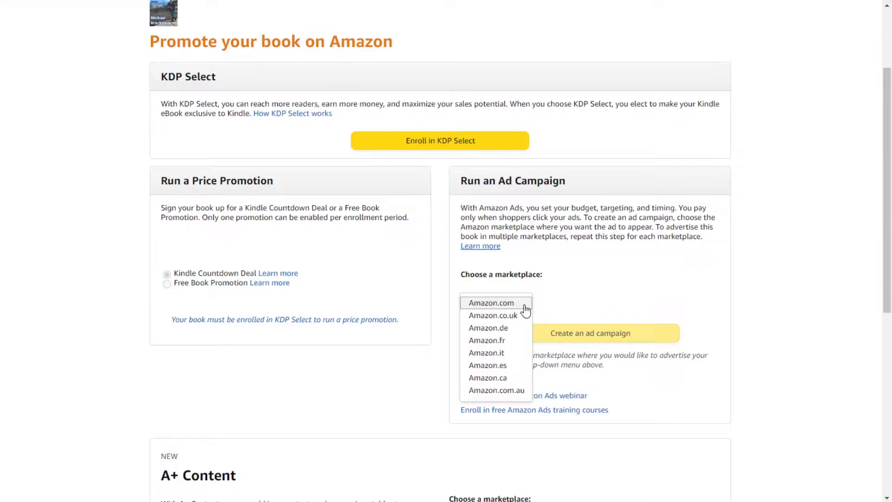
left_click(524, 307)
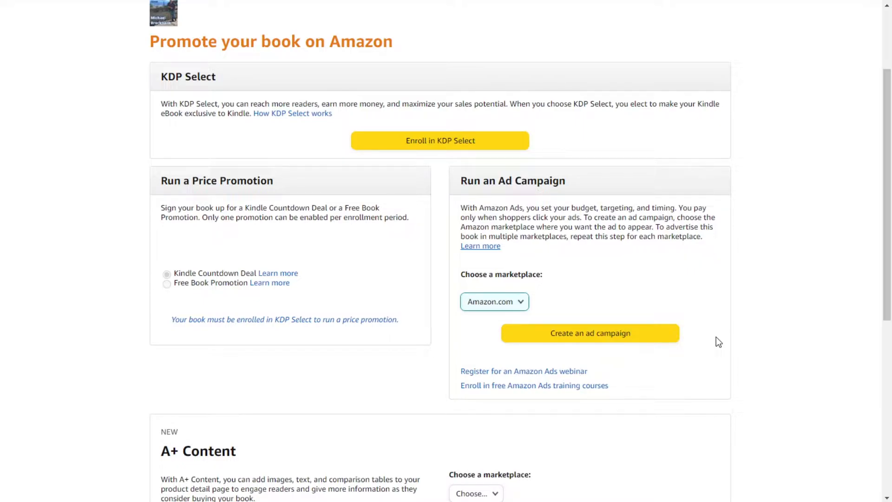
left_click(631, 337)
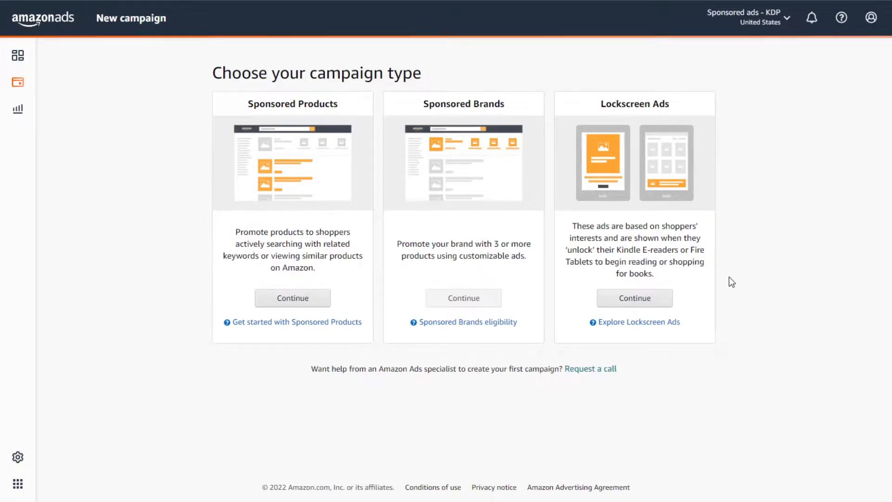
left_click(634, 298)
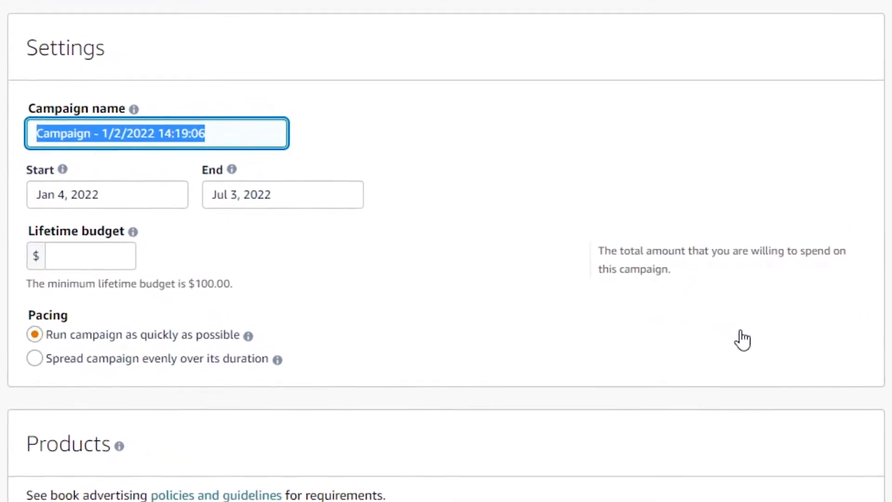
- Name the campaign My First Lockscreen Ad and set its end date to Mar 5, 2022
type("My First Lockscreen Ad")
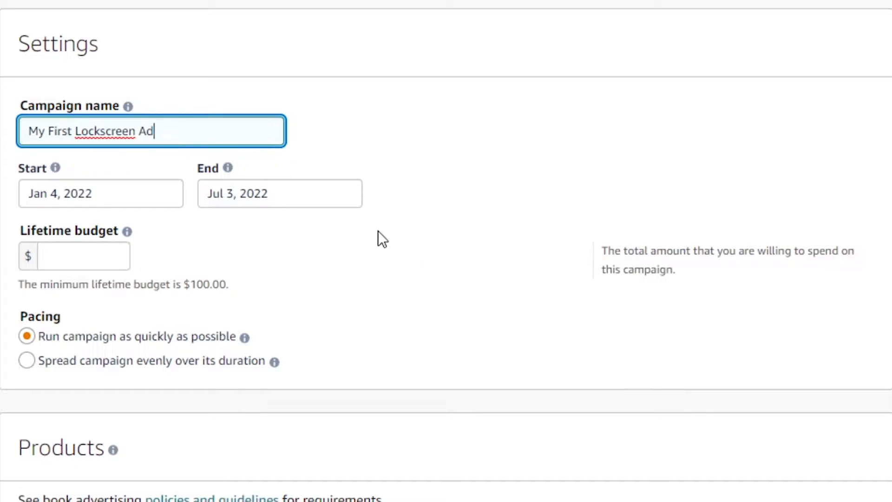
left_click(289, 191)
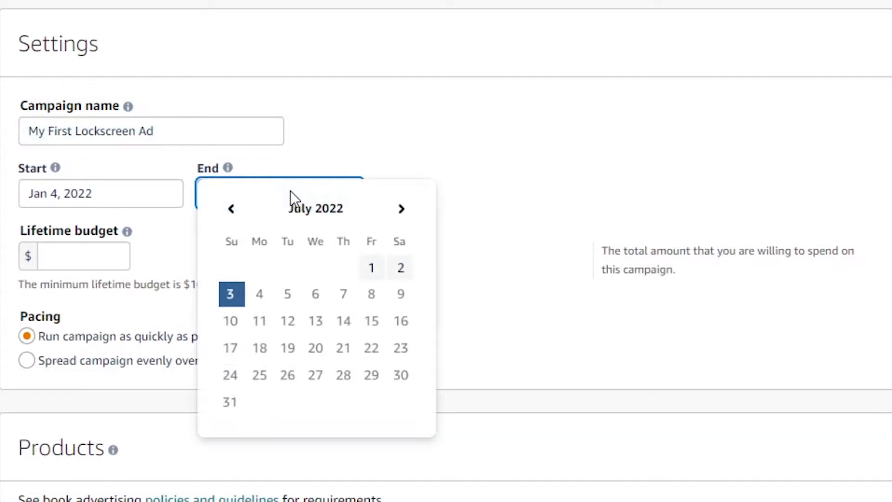
left_click(230, 210)
left_click(229, 210)
left_click(230, 210)
left_click(230, 210)
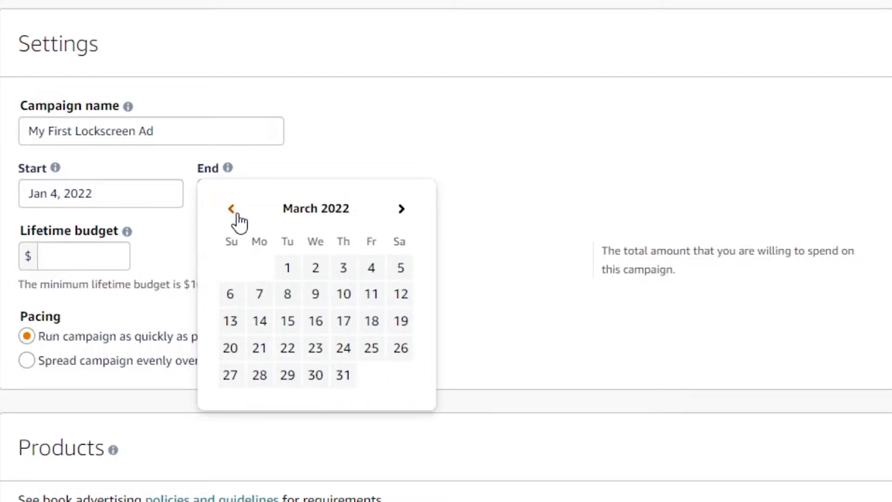
left_click(405, 268)
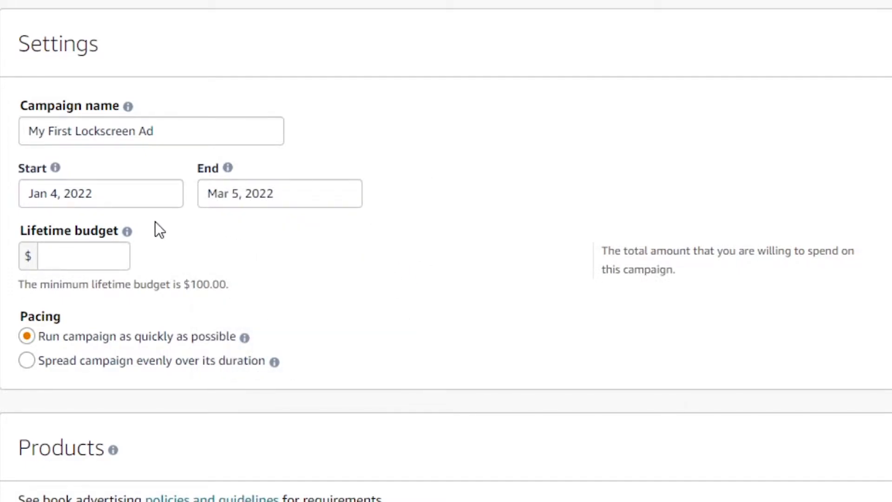
- Set the lifetime budget to $100.00 with the pacing on running the campaign as quickly as possible
left_click(90, 260)
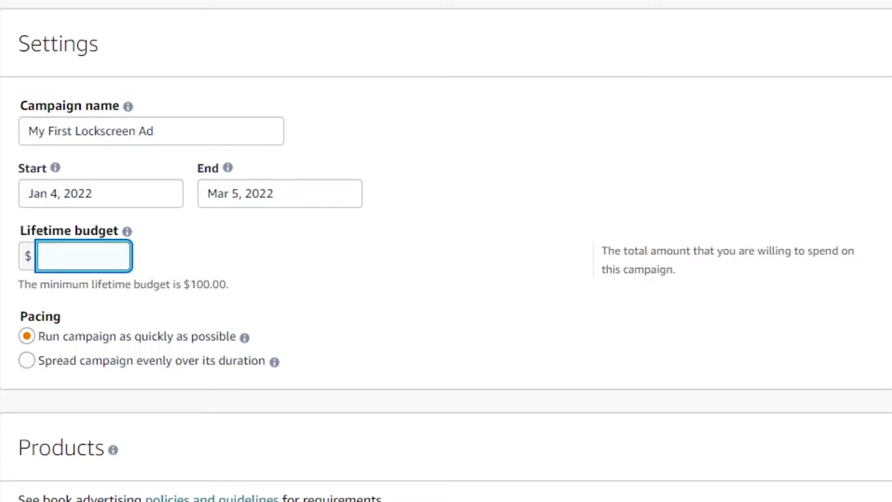
type("100.000")
key("BackSpace")
left_click(26, 335)
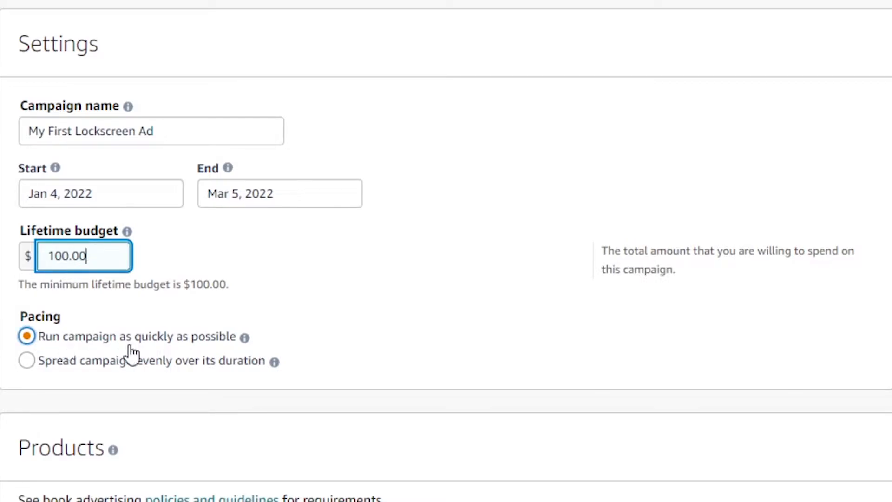
mouse_move(243, 344)
left_click(31, 365)
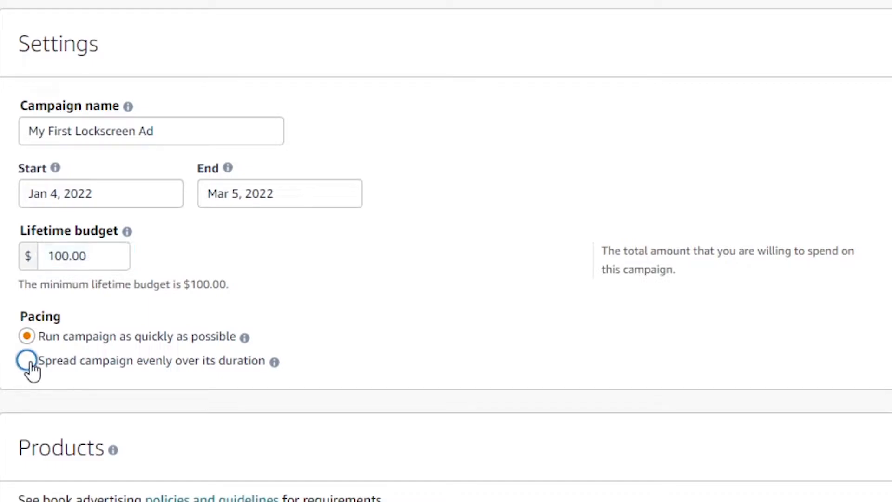
- Remove the $4.99 edition of A Freelancer's Tale from the advertised products and add it again
scroll(31, 365, "down", 8)
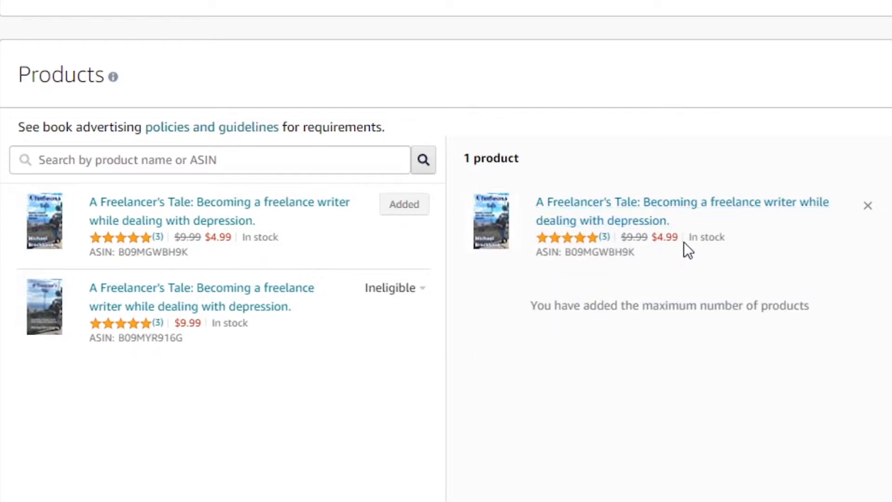
left_click(868, 205)
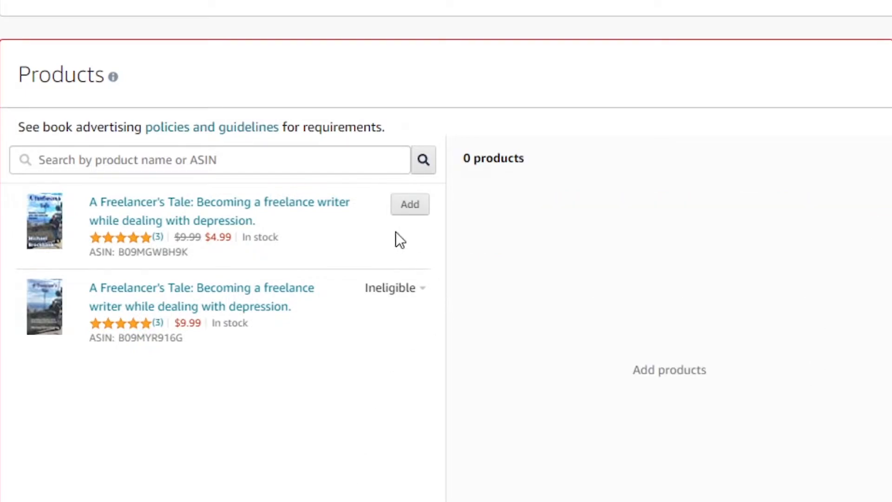
left_click(406, 205)
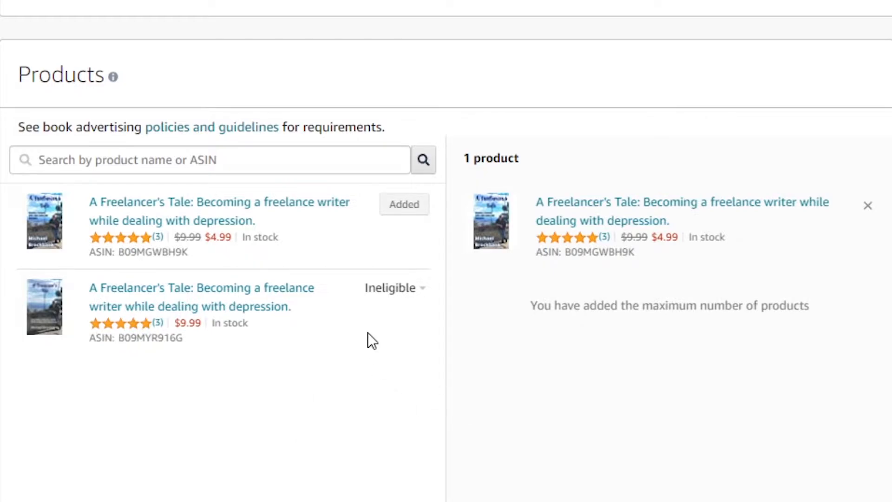
- Set the campaign's bid to $0.25 per click (CPC)
scroll(367, 332, "down", 10)
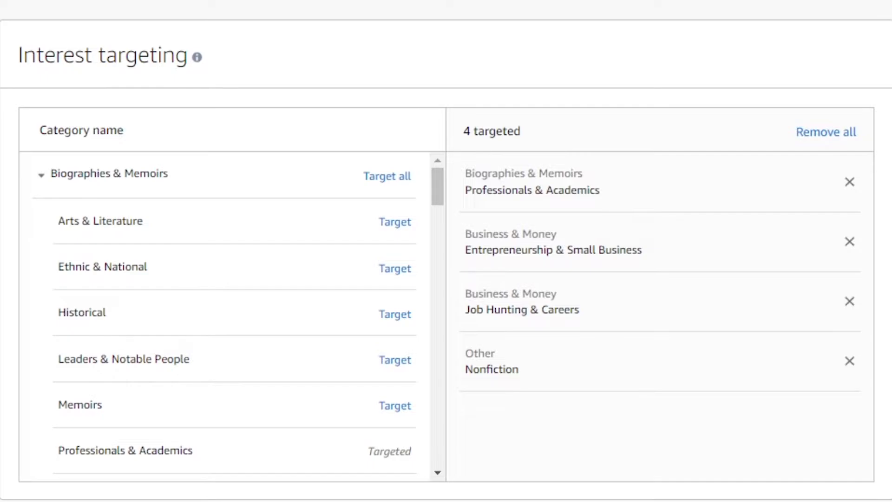
scroll(189, 256, "down", 10)
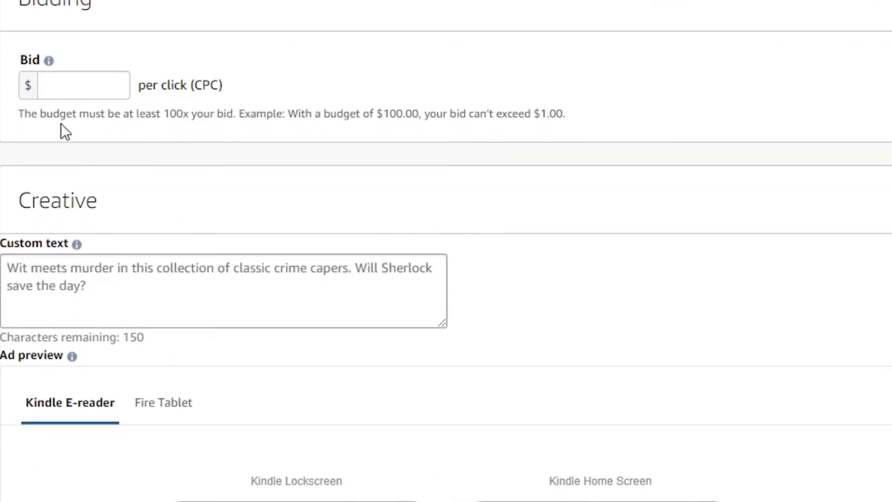
left_click(94, 86)
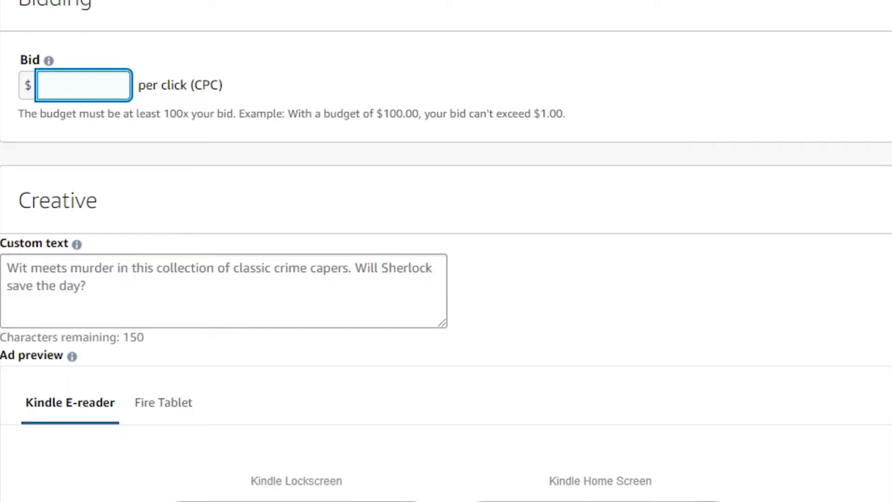
type("0.25")
- Enter blurb "Curious about making money from home as a freelance writer? Here is how I made a career out of writing online while suffering from severe depression"
left_click(136, 280)
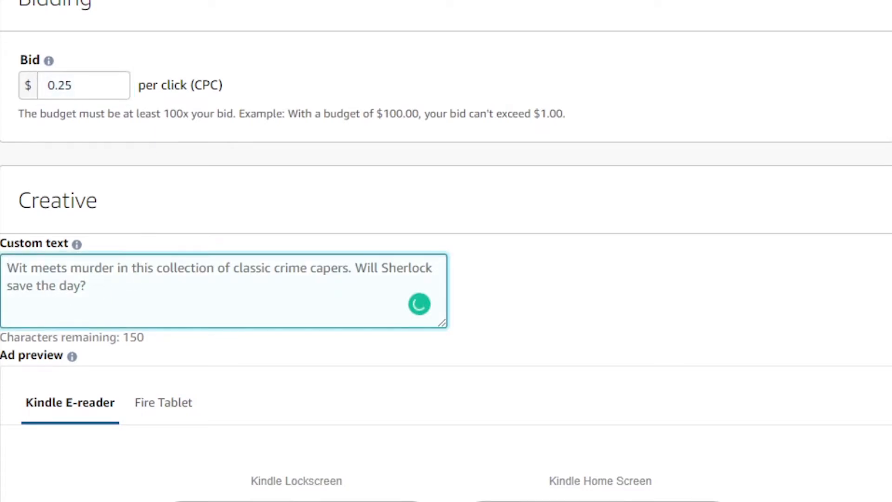
scroll(136, 280, "down", 4)
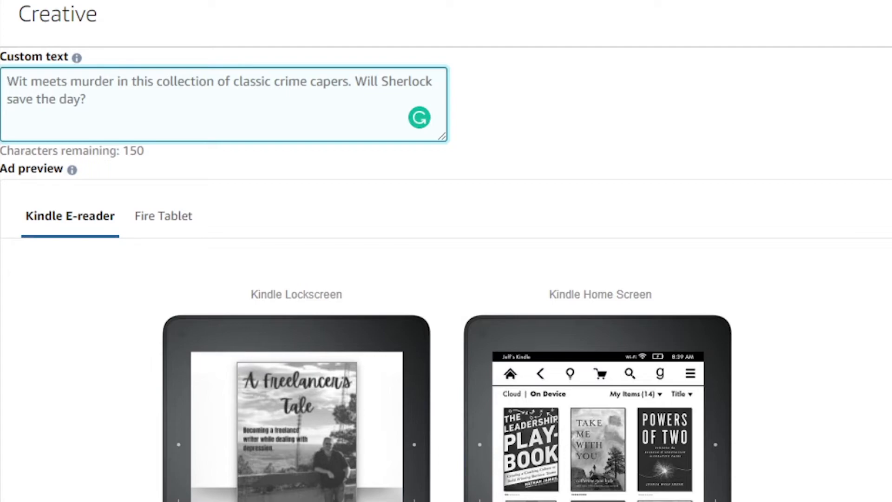
key("Tab")
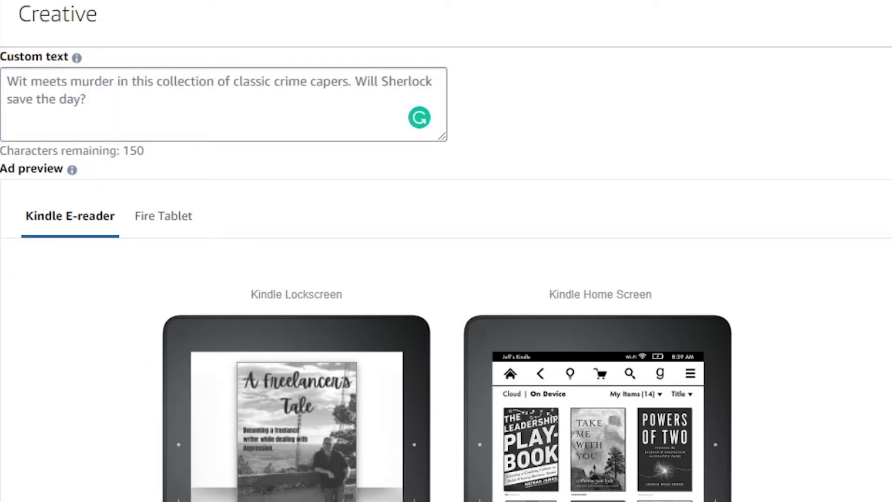
left_click(113, 104)
type("Curious about making money from home as a freelance writer? Here is how I made a career out of writing online while suffering from severe depression.")
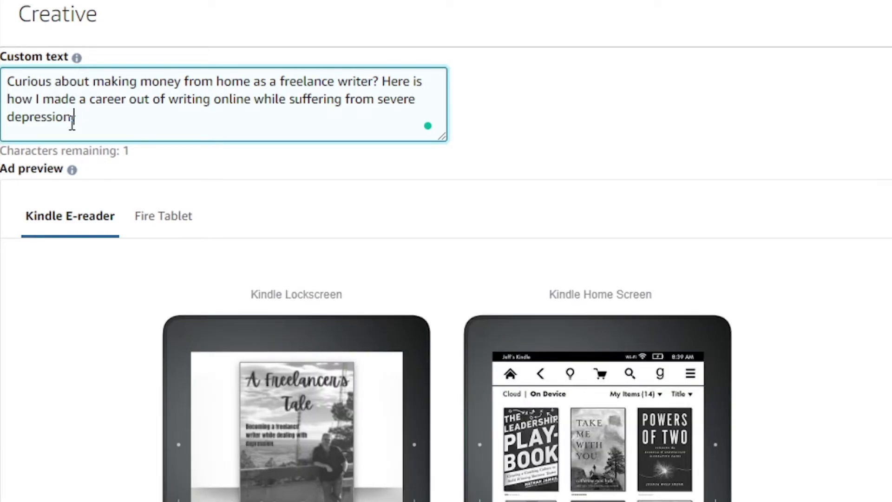
- Check the ad preview for Kindle E-reader and Fire Tablet, and submit the campaign for review
scroll(159, 478, "down", 4)
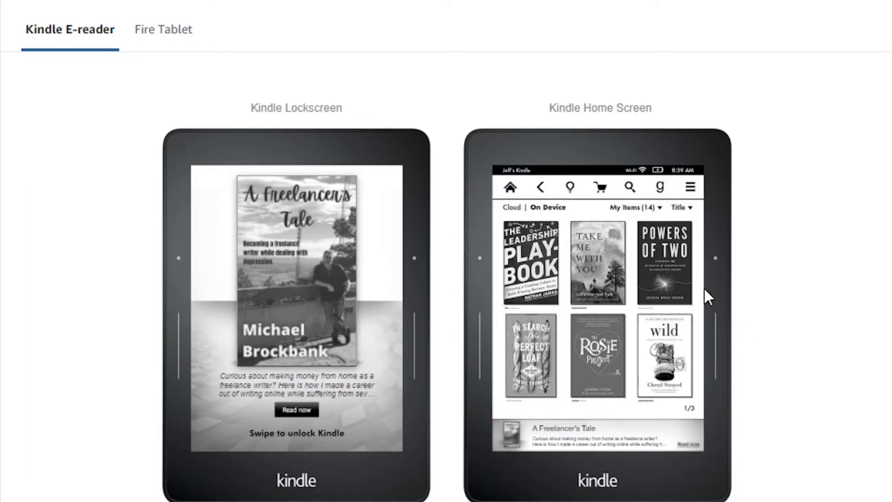
left_click(173, 42)
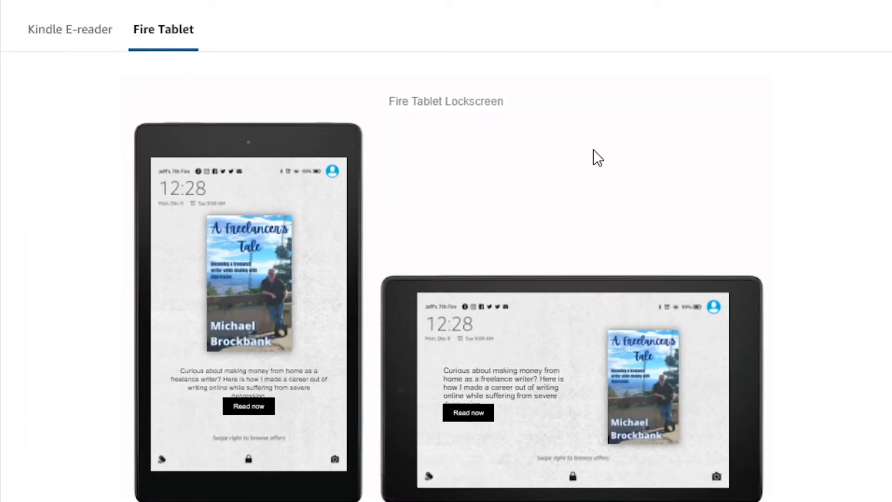
left_click(61, 35)
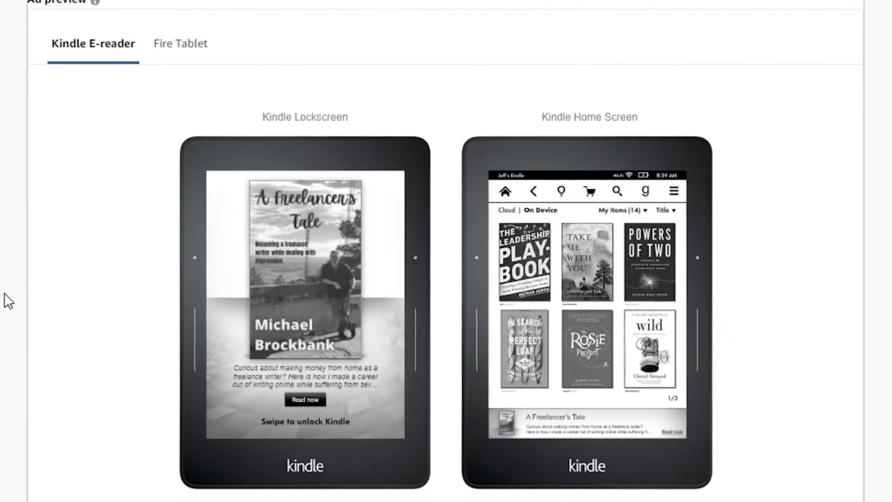
scroll(23, 281, "down", 3)
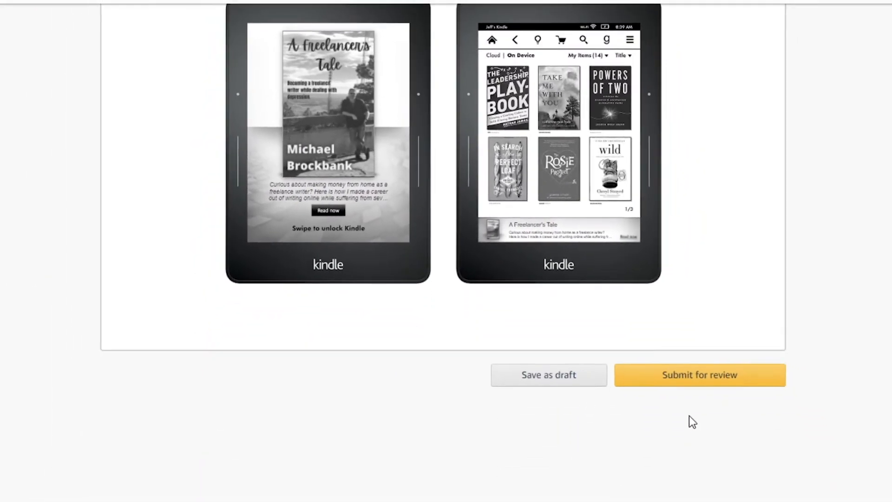
left_click(700, 383)
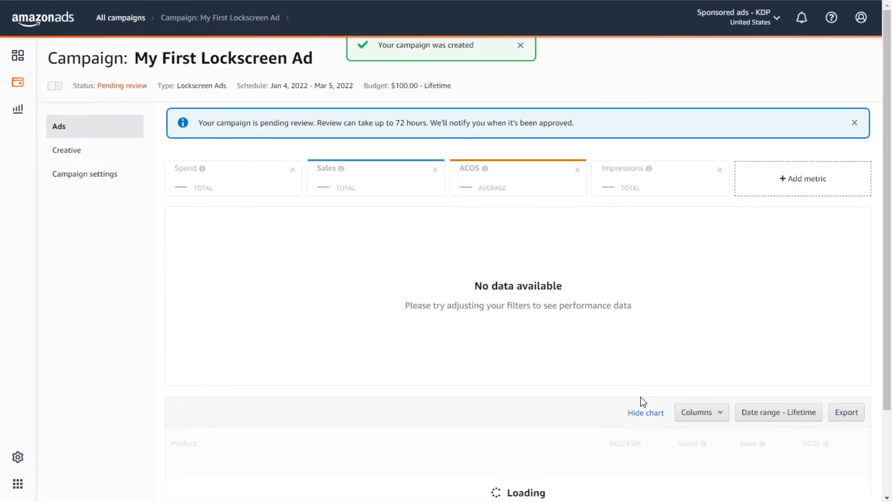